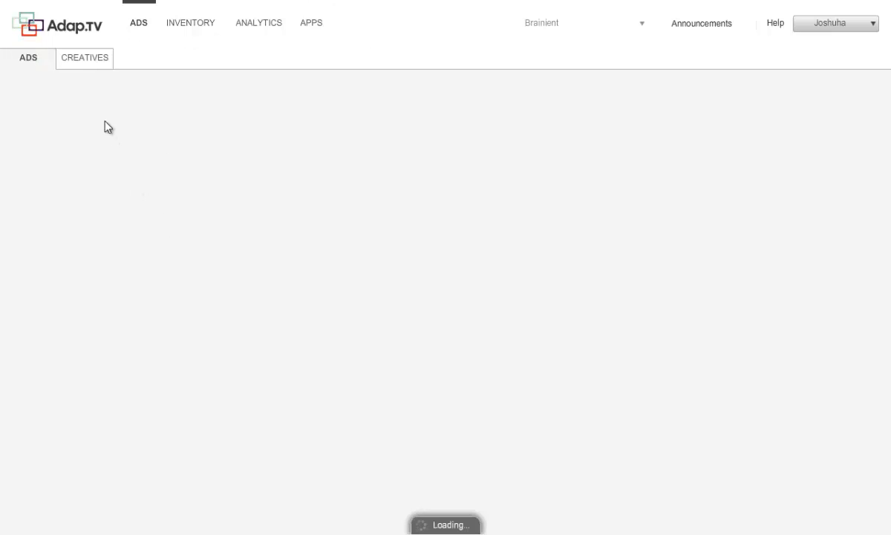
- Create a new linear video creative named "Adap.TV Brainient Demo" with its status set to Paused
left_click(77, 62)
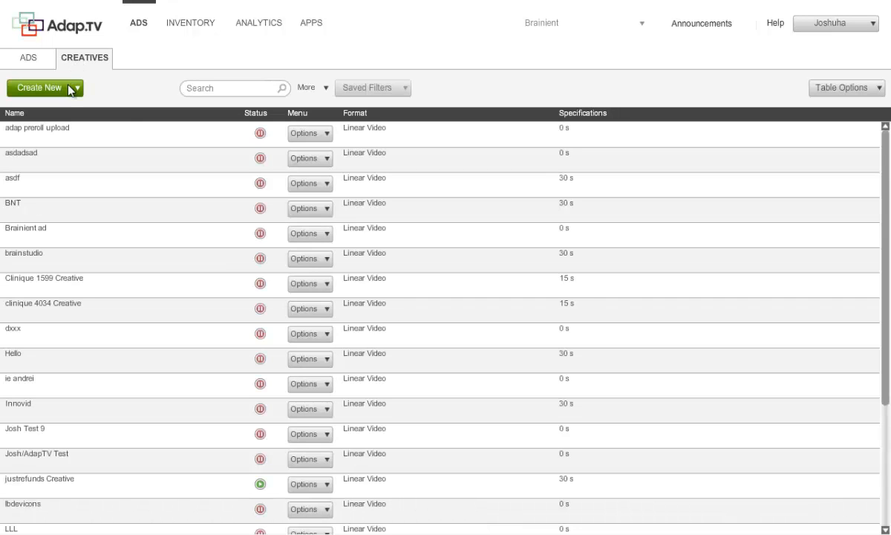
left_click(68, 87)
left_click(74, 110)
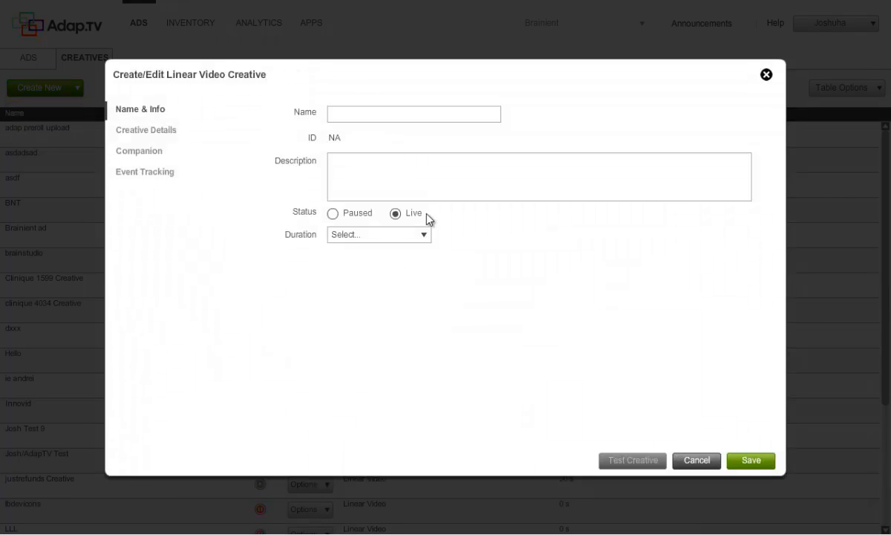
left_click(414, 113)
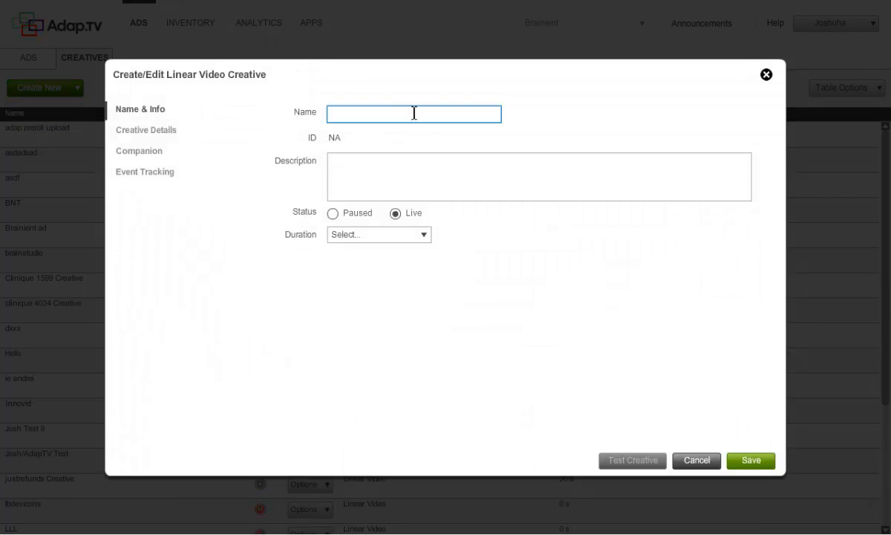
type("Adap.TV Brainient Demo")
left_click(332, 214)
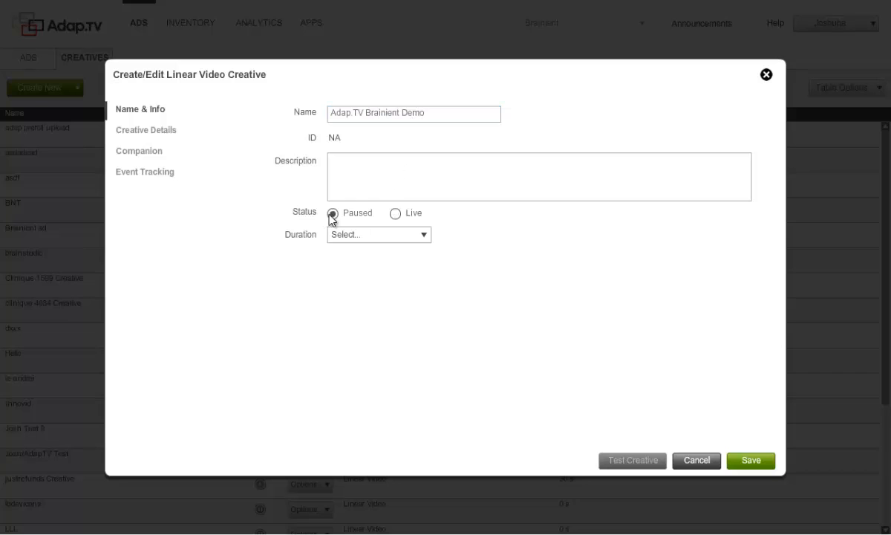
- Set the creative to 3rd party served with the Brainient ad format and start a new Brainient ad unit
left_click(168, 135)
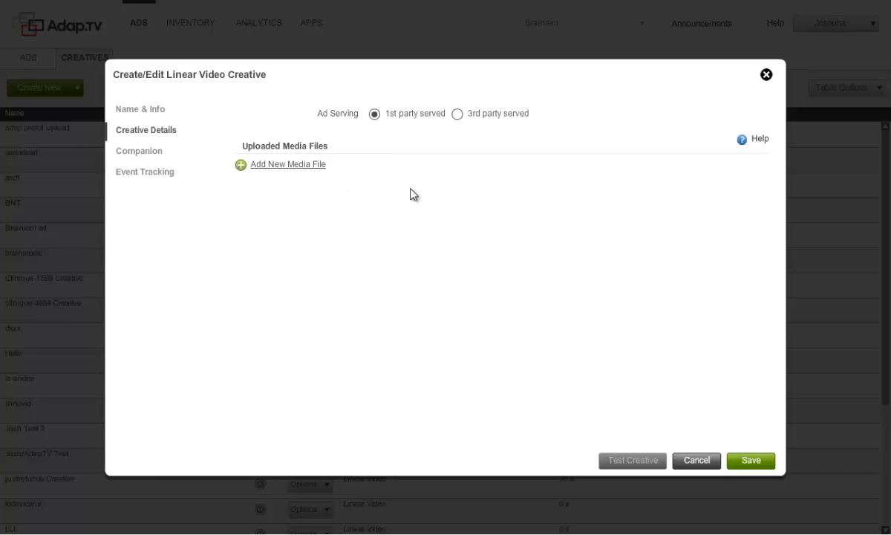
left_click(461, 117)
left_click(424, 142)
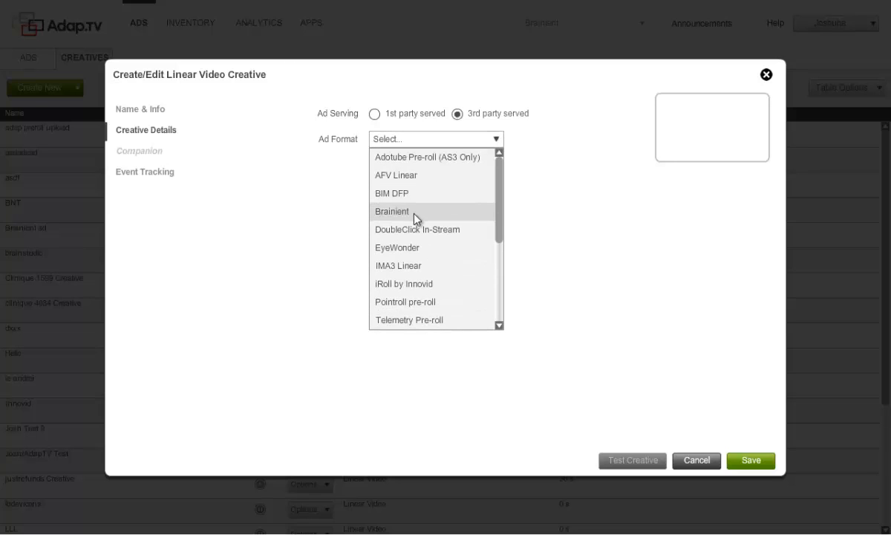
left_click(413, 214)
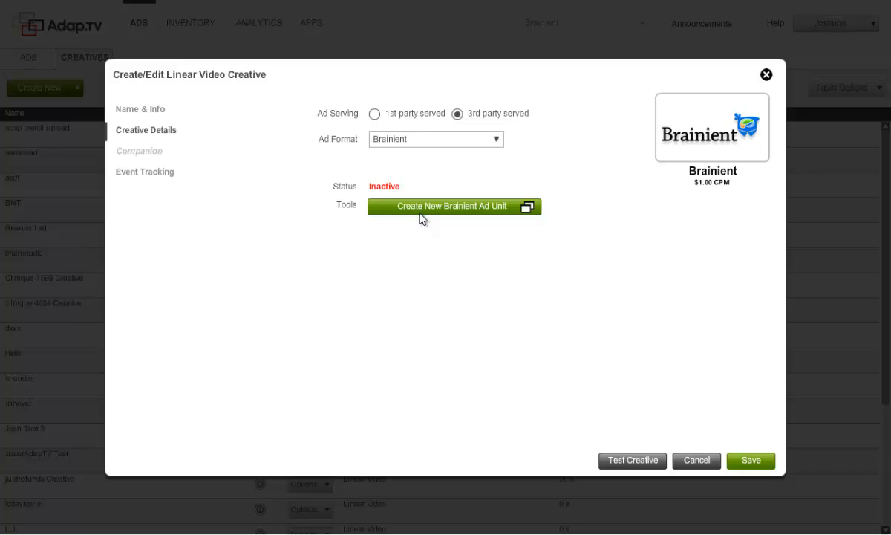
left_click(429, 211)
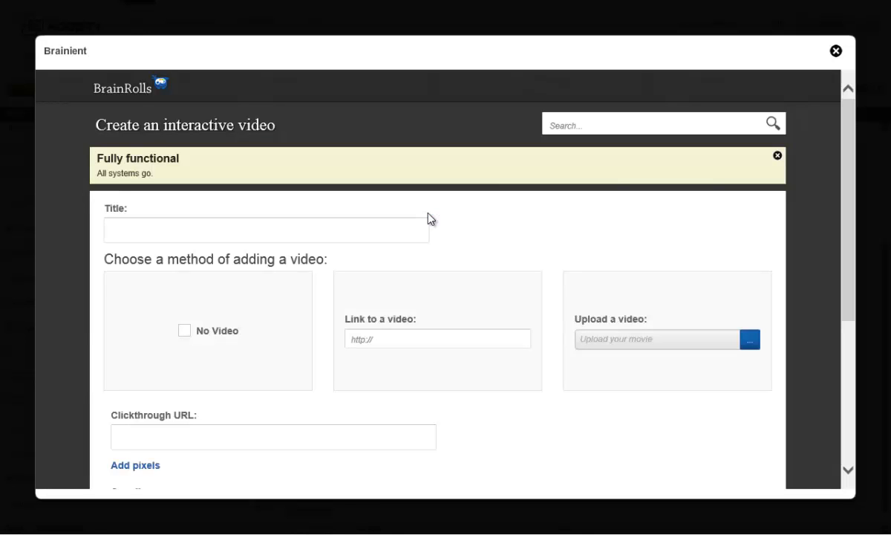
- Title the interactive video "Samsung Interactive Advert"
left_click(395, 228)
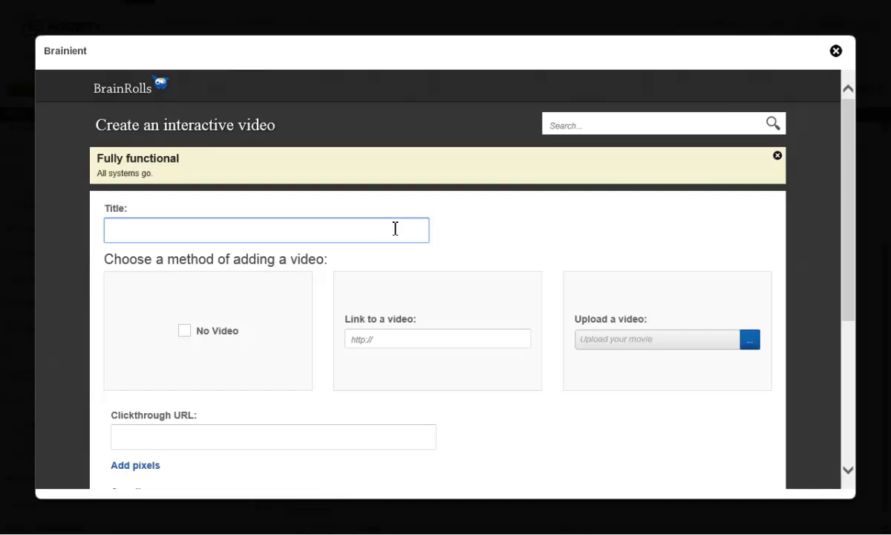
type("Samsung Interactive Advert")
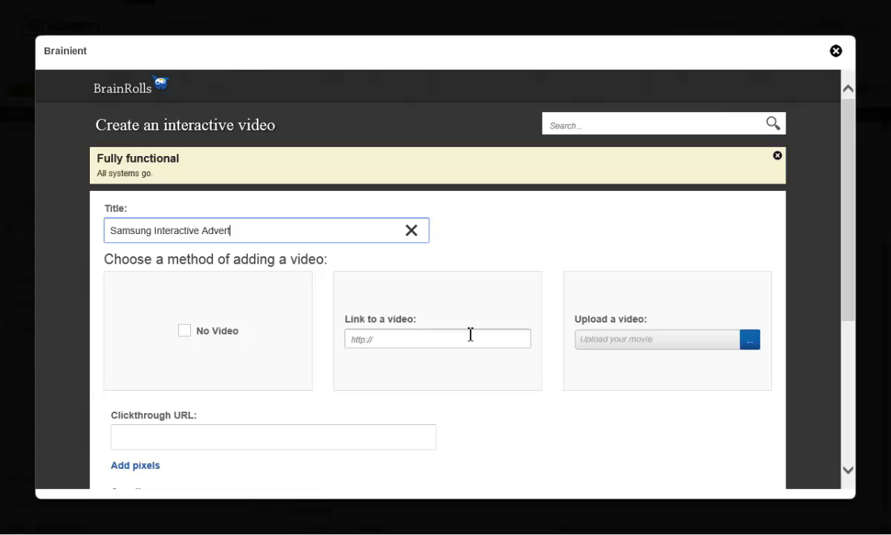
left_click(594, 386)
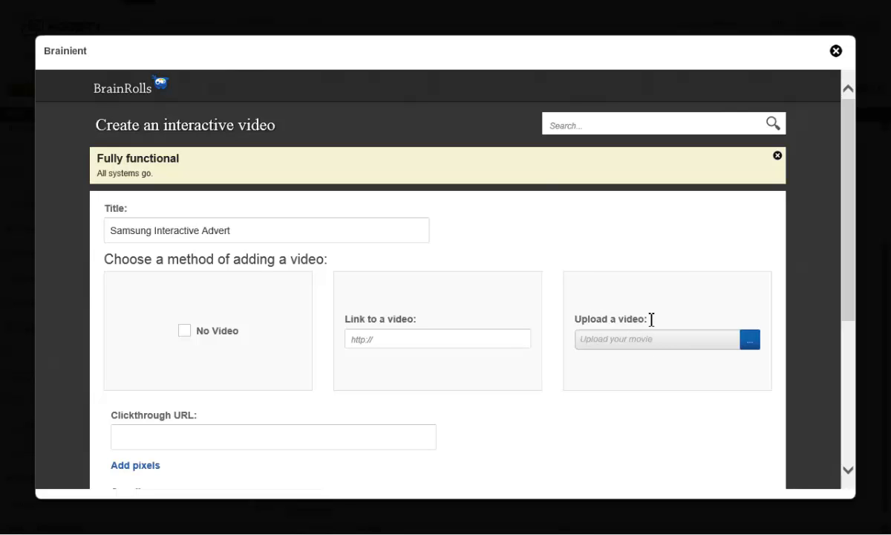
- Choose "The Next Big Thing is Already Here - Samsung Galaxy S III.mp4" from the Desktop as the video to upload
left_click(748, 340)
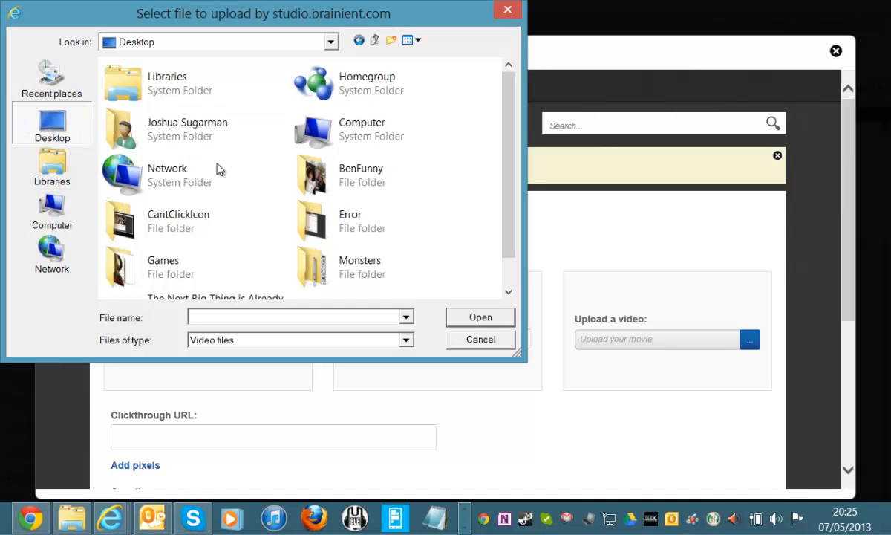
left_click(238, 168)
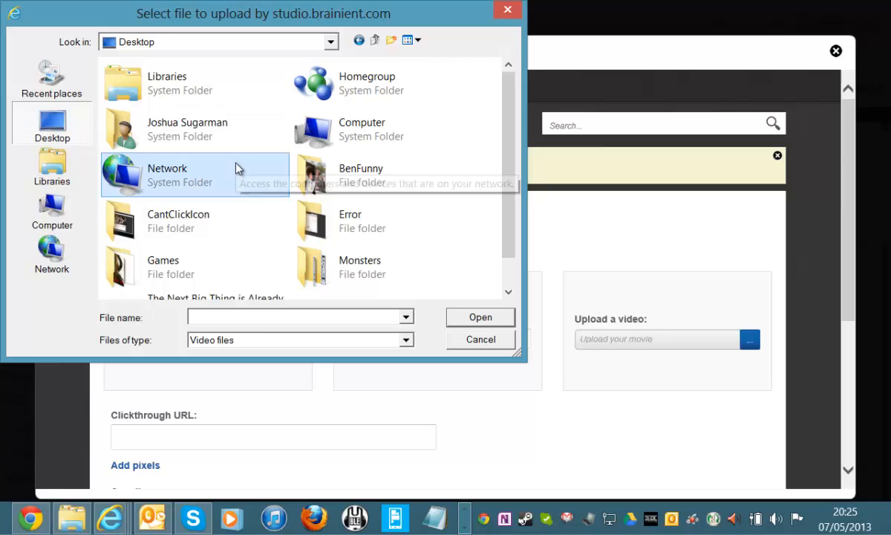
scroll(508, 221, "down", 1)
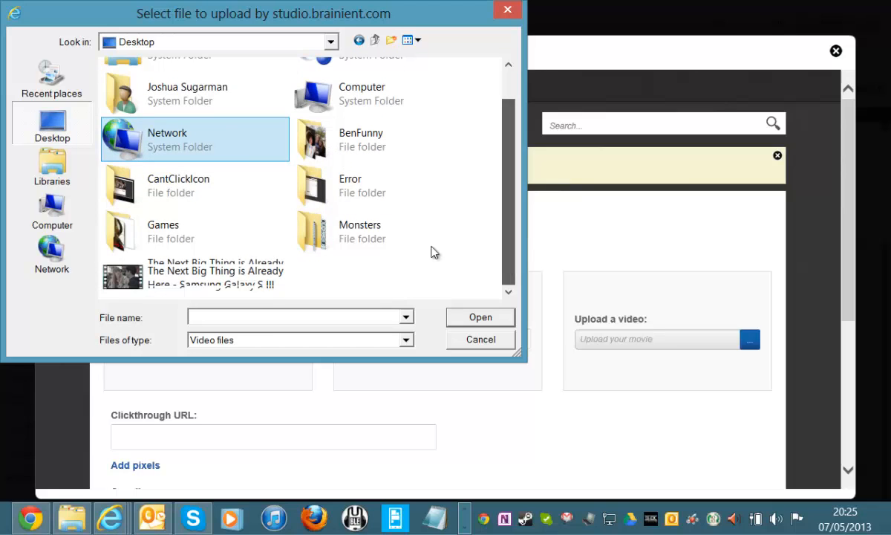
left_click(179, 280)
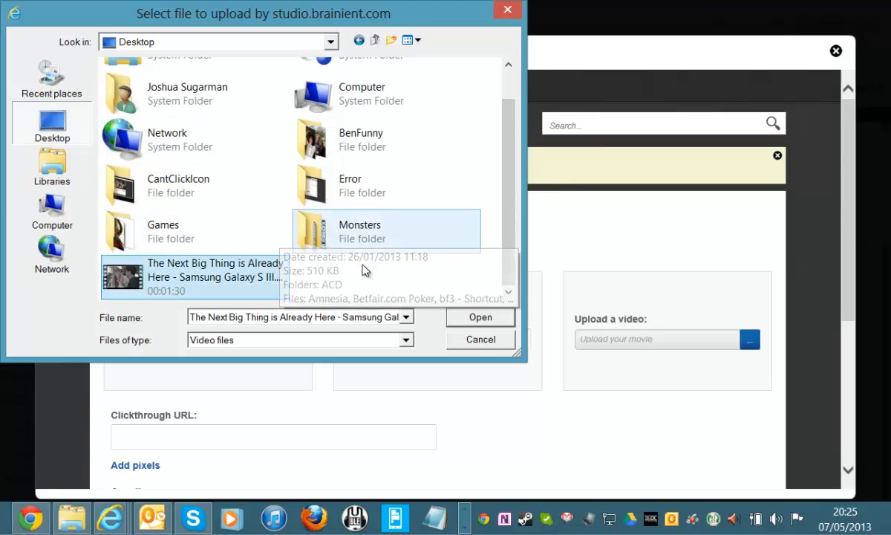
left_click(483, 318)
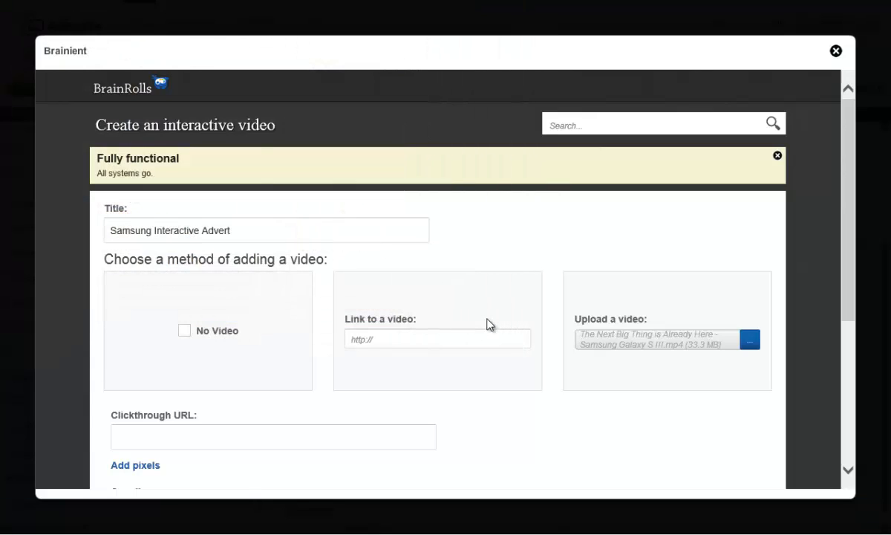
- Reveal the impression and click pixel fields, leave them empty, and add the video
scroll(488, 324, "down", 5)
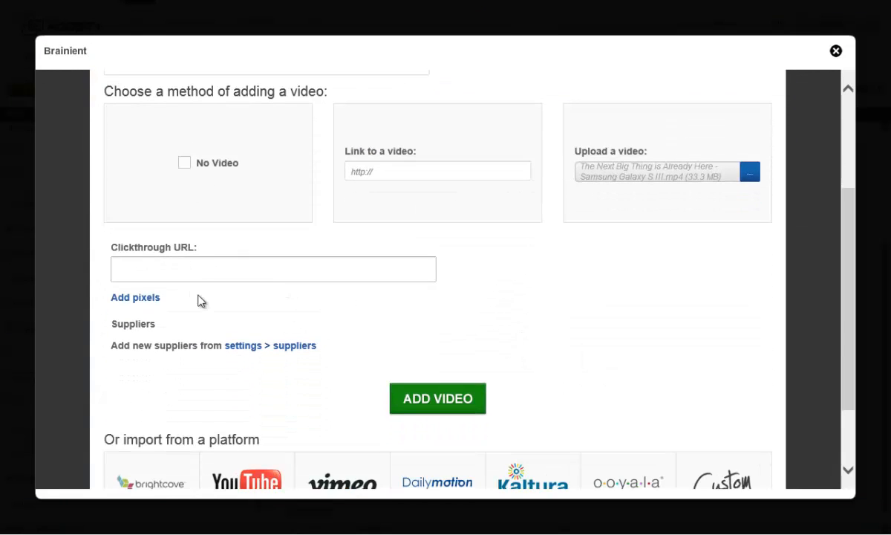
left_click(140, 299)
scroll(275, 338, "down", 2)
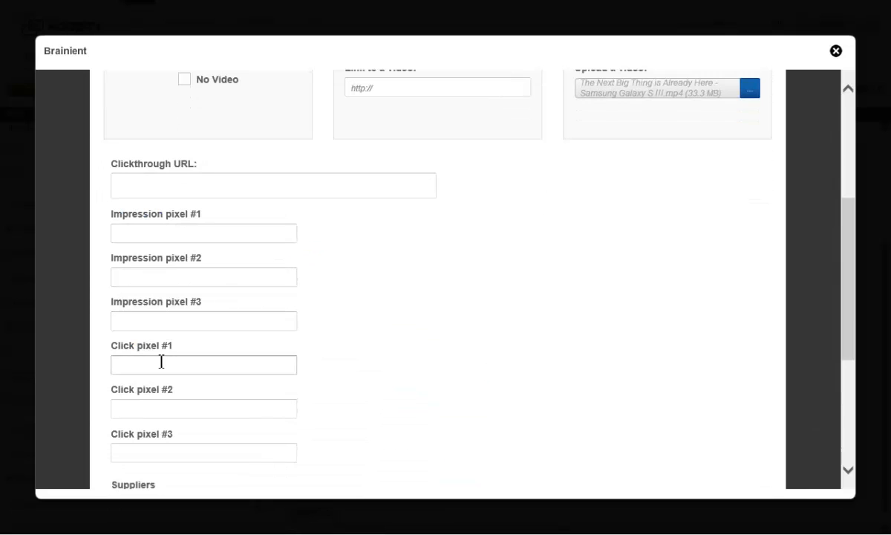
scroll(172, 366, "down", 3)
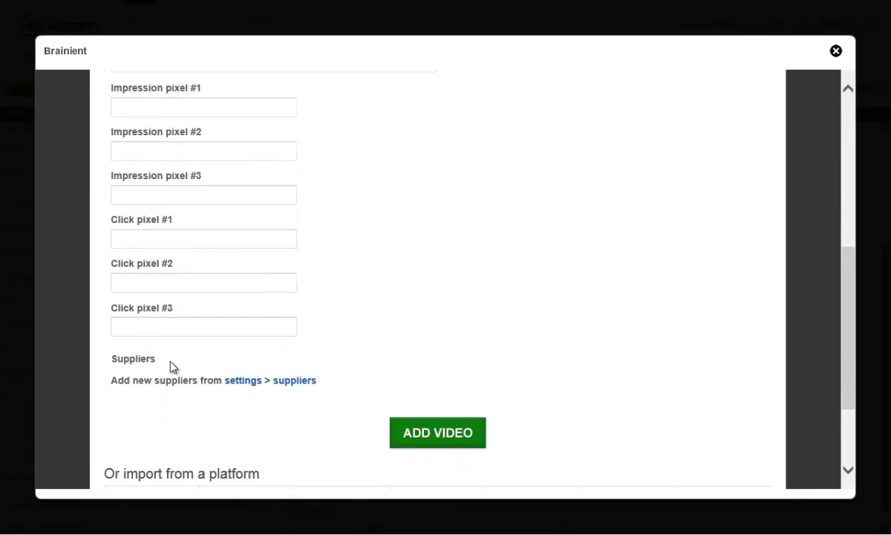
scroll(460, 433, "down", 1)
left_click(455, 421)
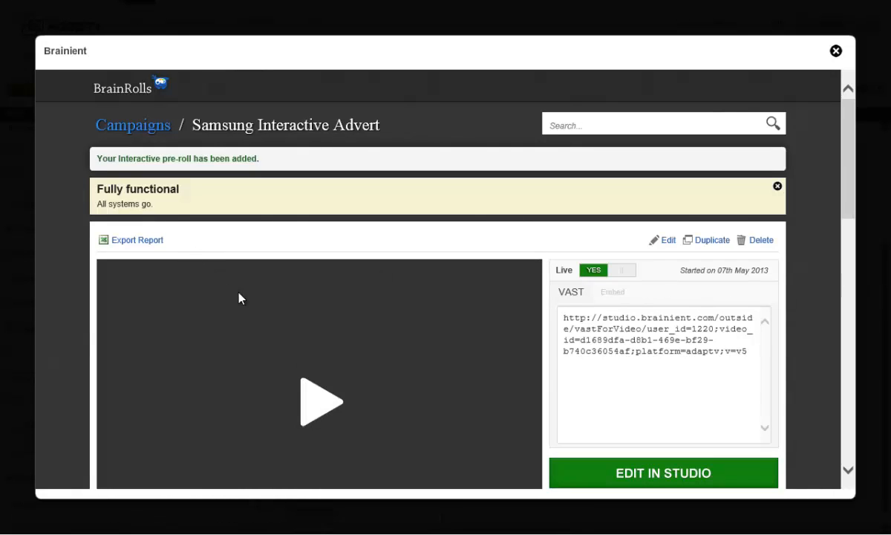
- Review the advert's reporting section, including the filters, impressions chart, pre-roll stats, brand engagement stats and quartiles
scroll(446, 364, "down", 10)
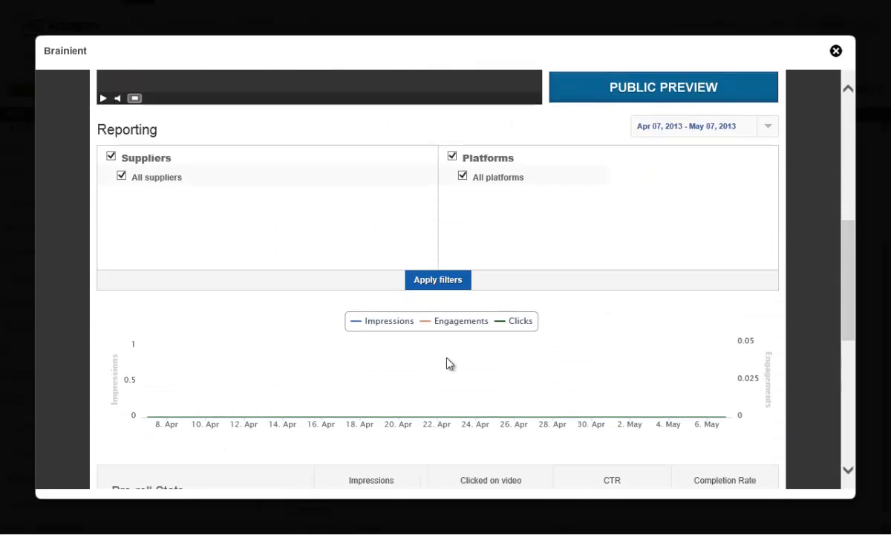
scroll(447, 366, "down", 5)
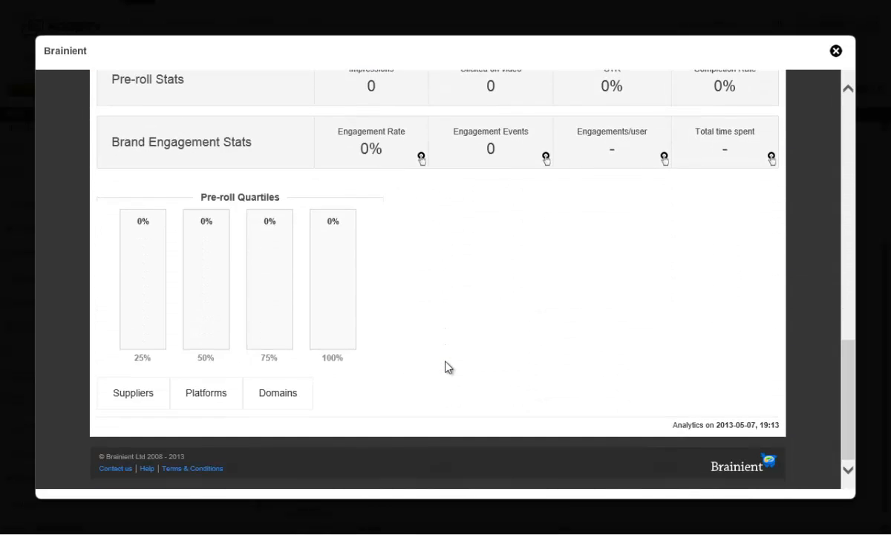
scroll(446, 364, "up", 4)
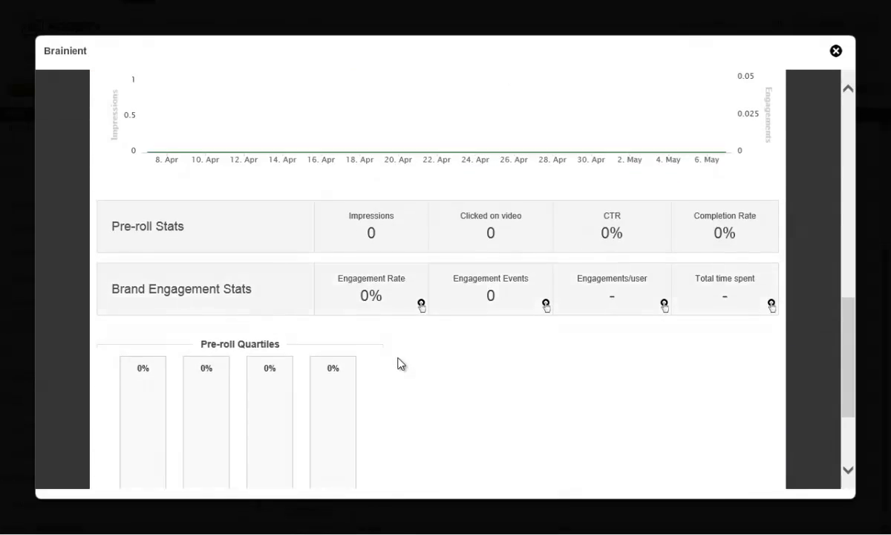
scroll(399, 363, "down", 2)
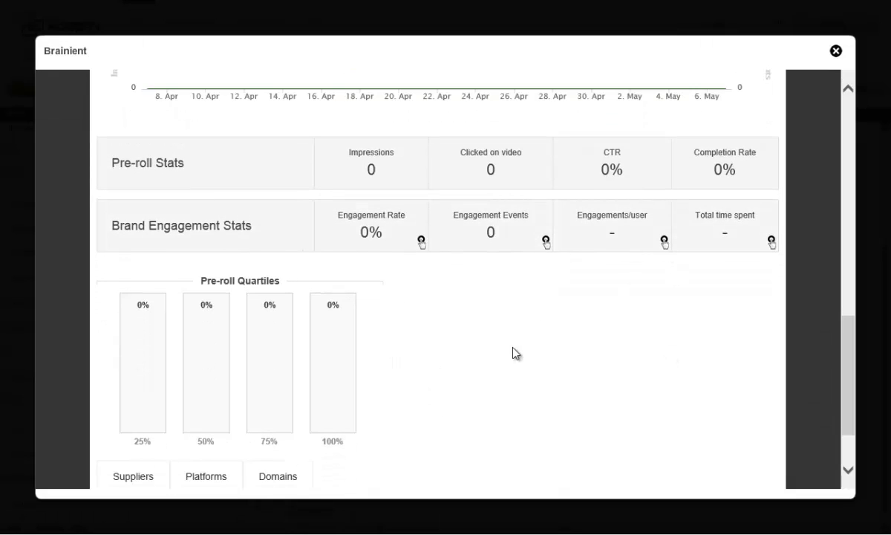
scroll(436, 424, "down", 2)
scroll(424, 430, "up", 2)
scroll(530, 392, "up", 2)
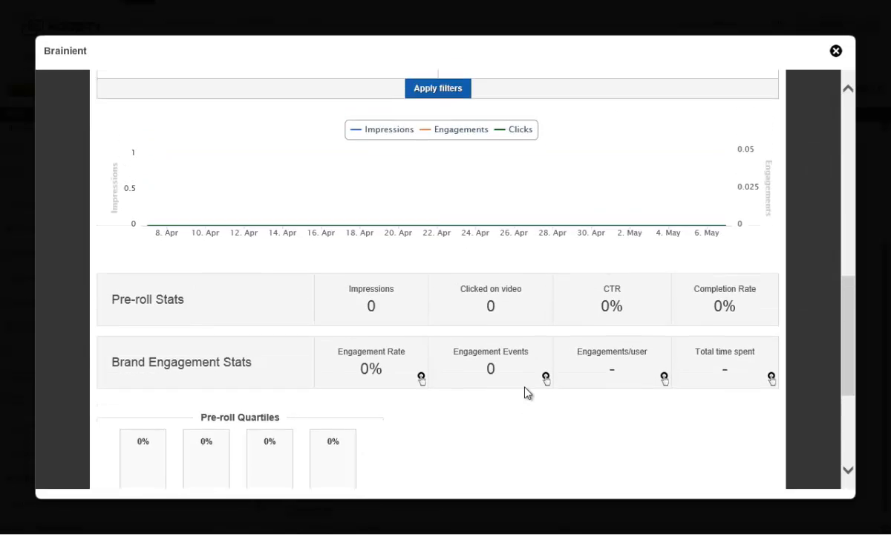
scroll(519, 401, "up", 7)
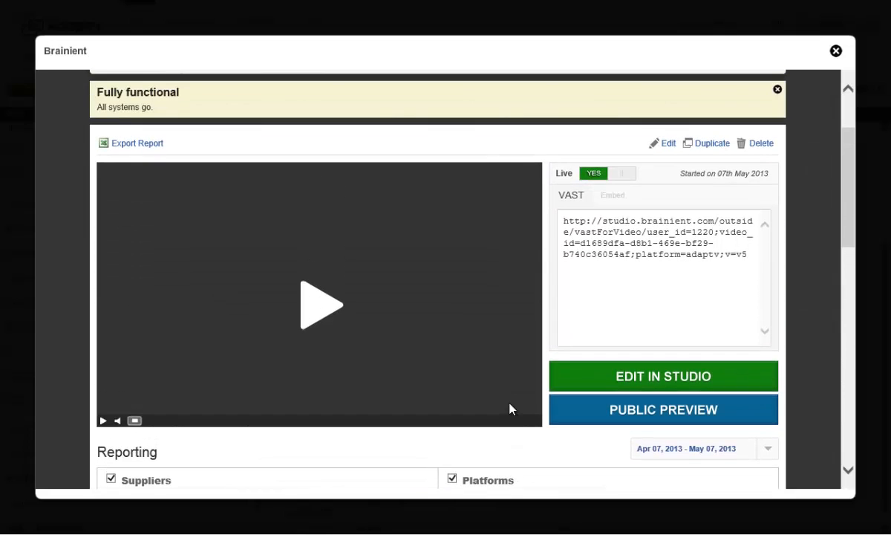
- Play the uploaded video briefly, pause it, and check its VAST and Embed codes
left_click(322, 304)
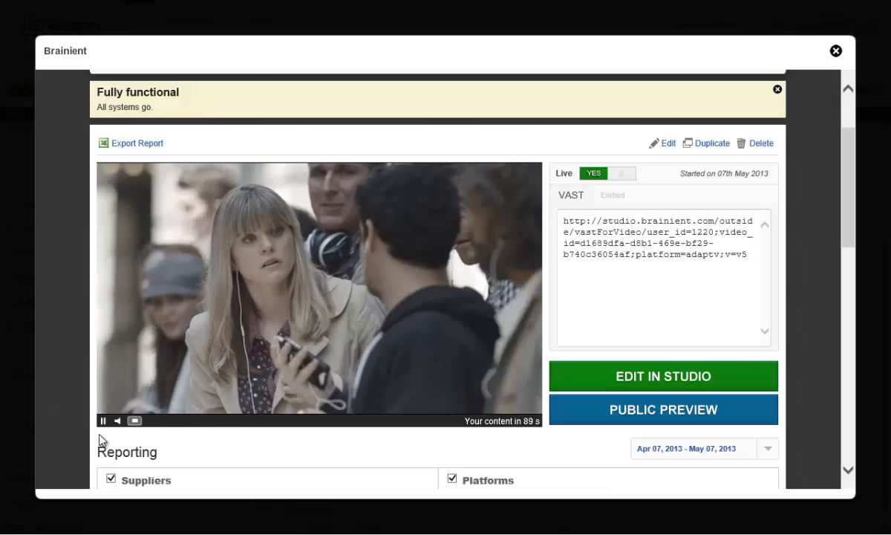
left_click(103, 421)
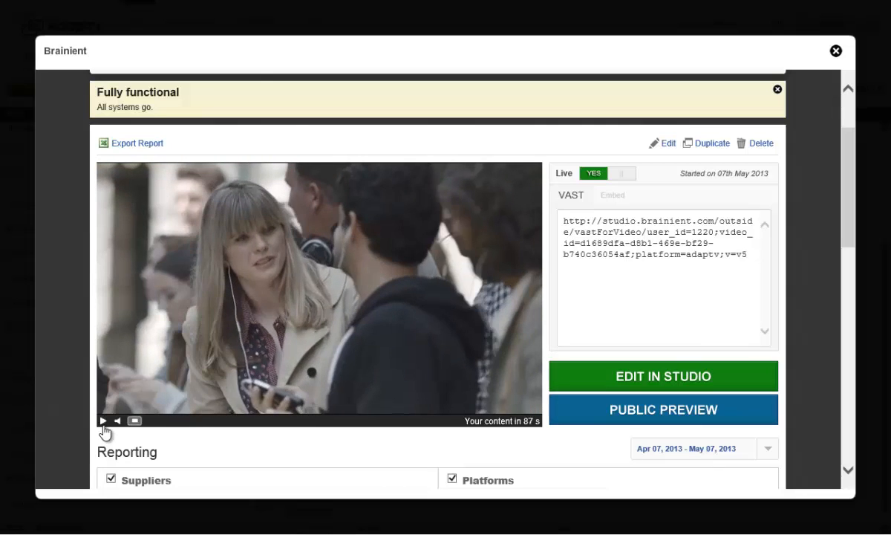
left_click(621, 252)
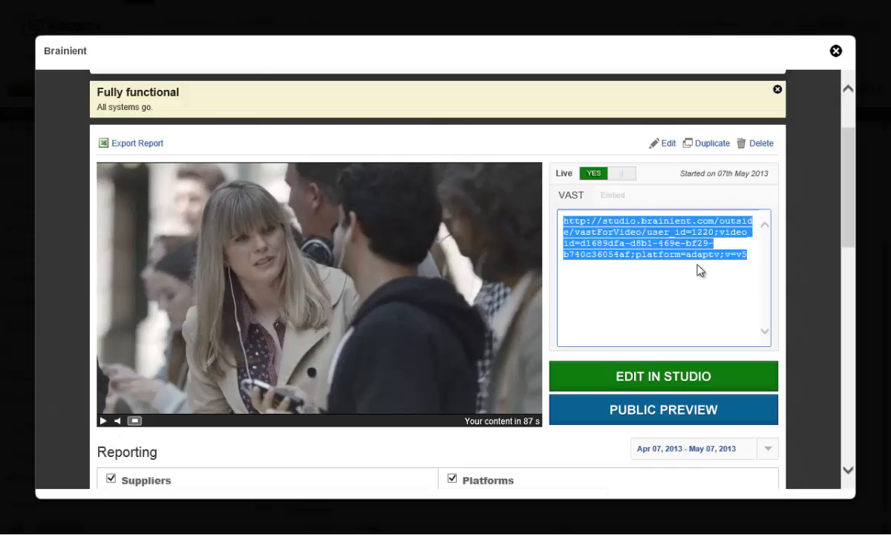
left_click(613, 196)
left_click(566, 198)
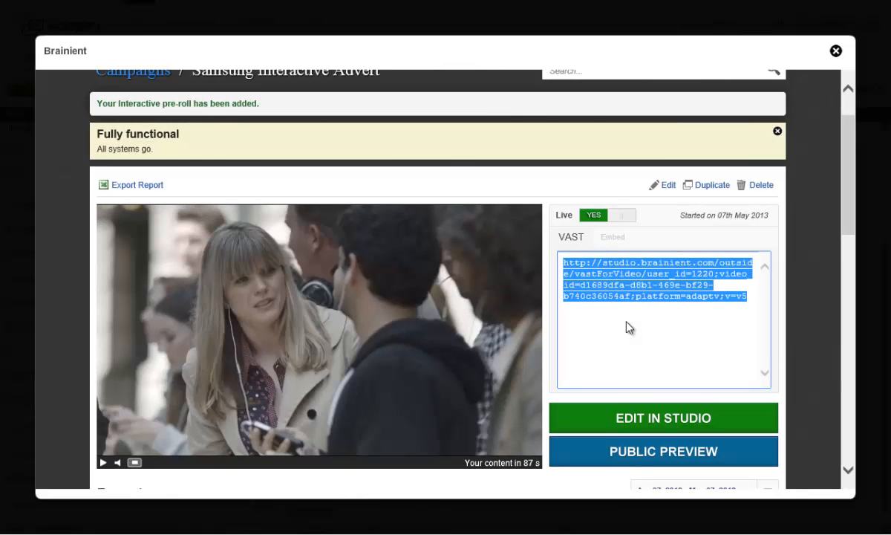
- Open the Samsung advert for editing in the studio and browse the available Engagement and Click-Thru apps
scroll(629, 326, "down", 1)
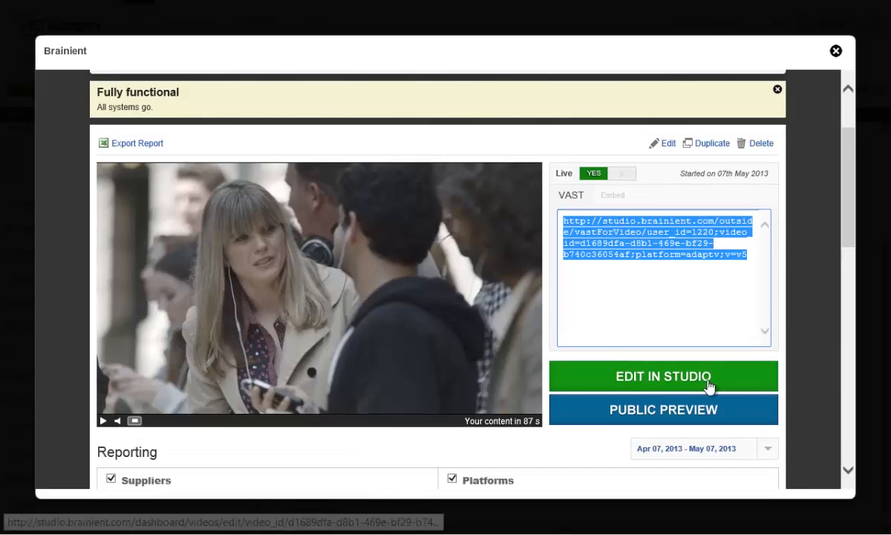
left_click(660, 386)
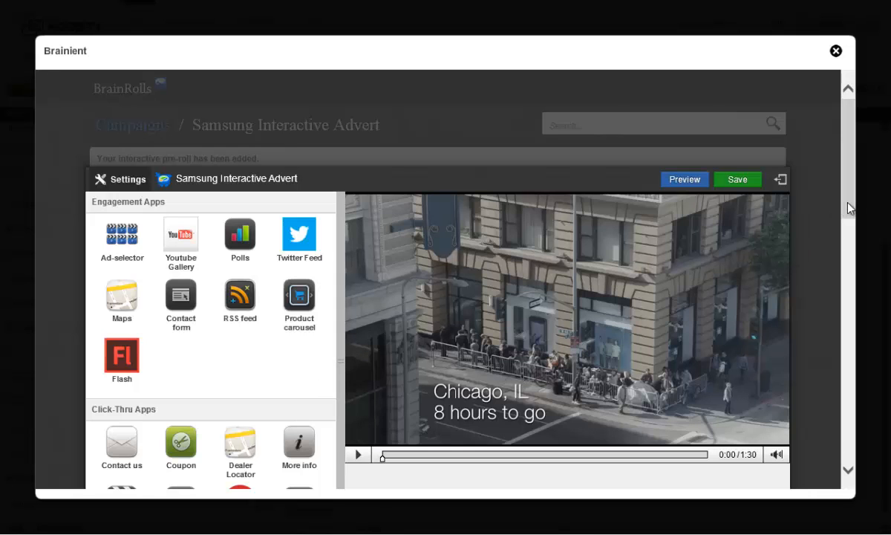
left_click_drag(848, 205, 850, 234)
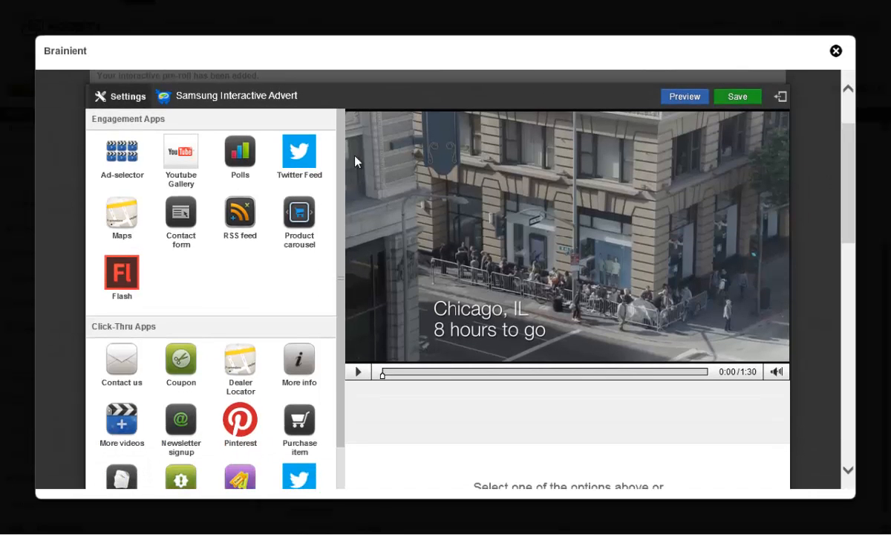
left_click_drag(342, 175, 344, 266)
scroll(282, 252, "down", 1)
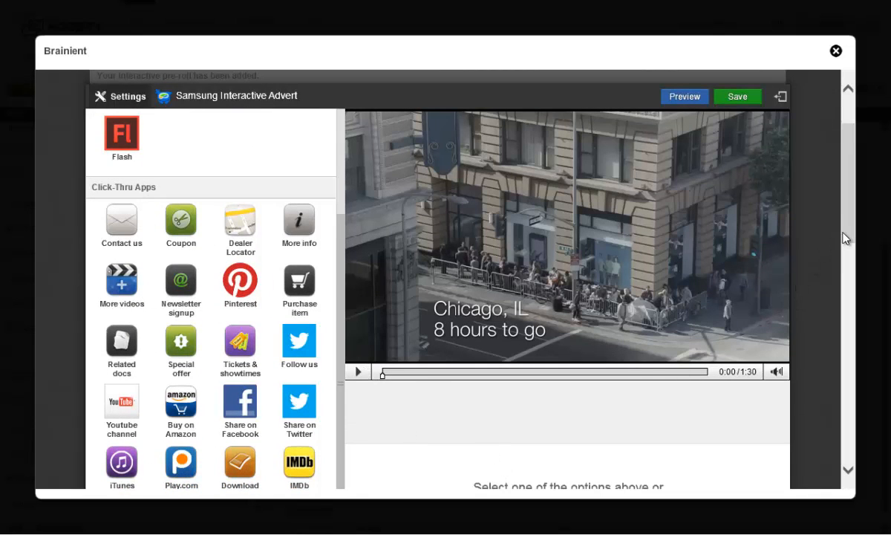
scroll(847, 238, "down", 1)
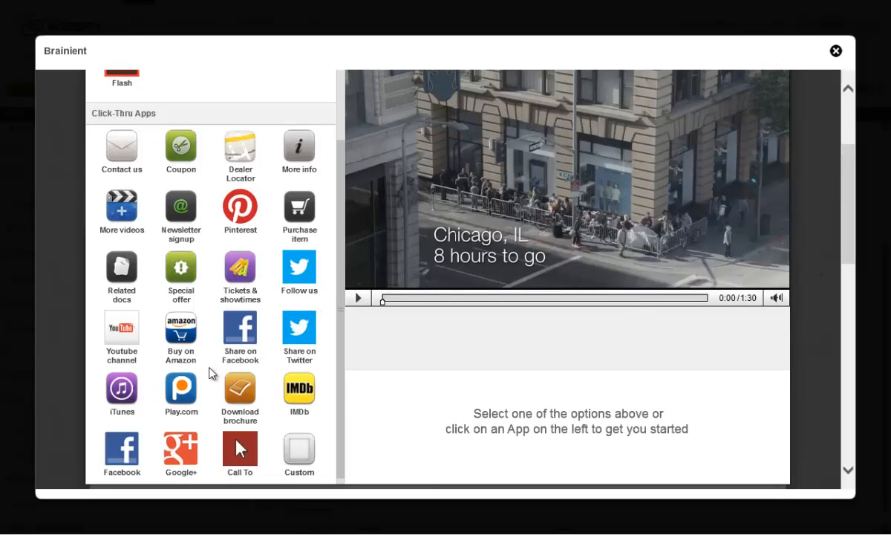
left_click_drag(342, 351, 343, 353)
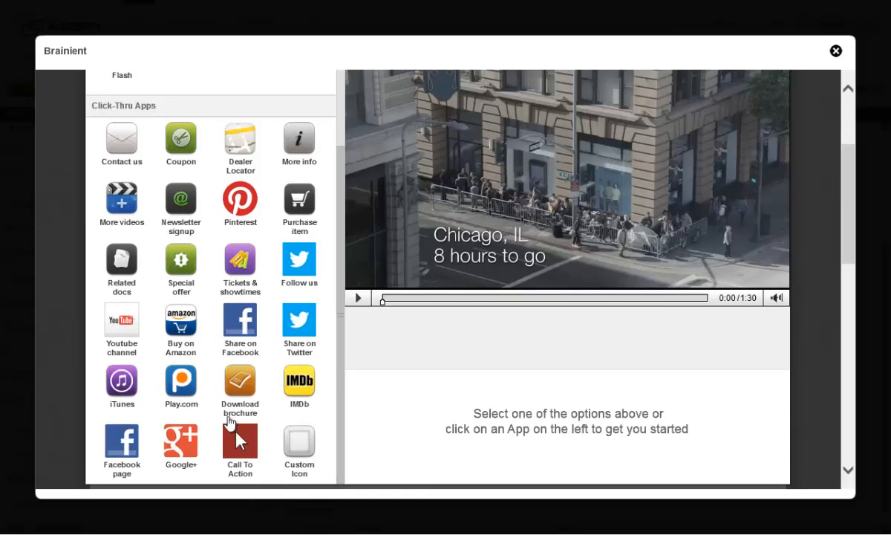
left_click(123, 445)
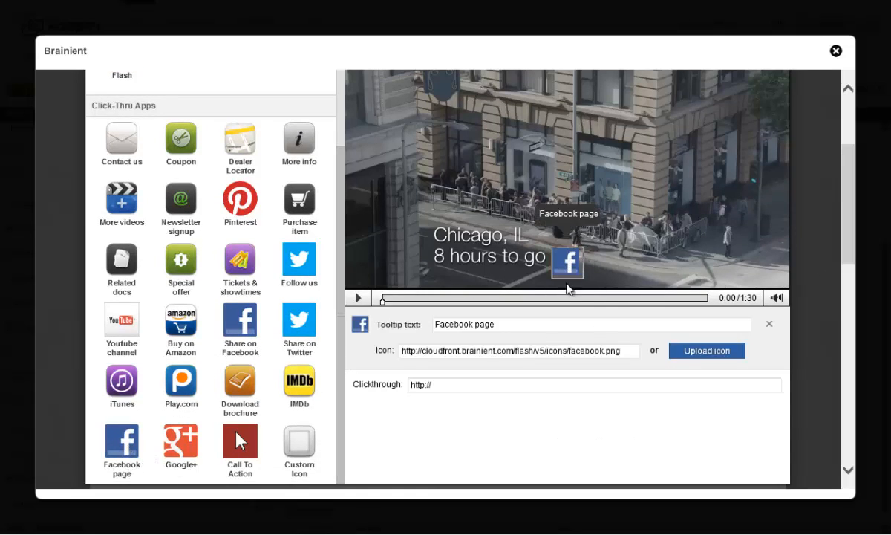
left_click(499, 383)
left_click(515, 382)
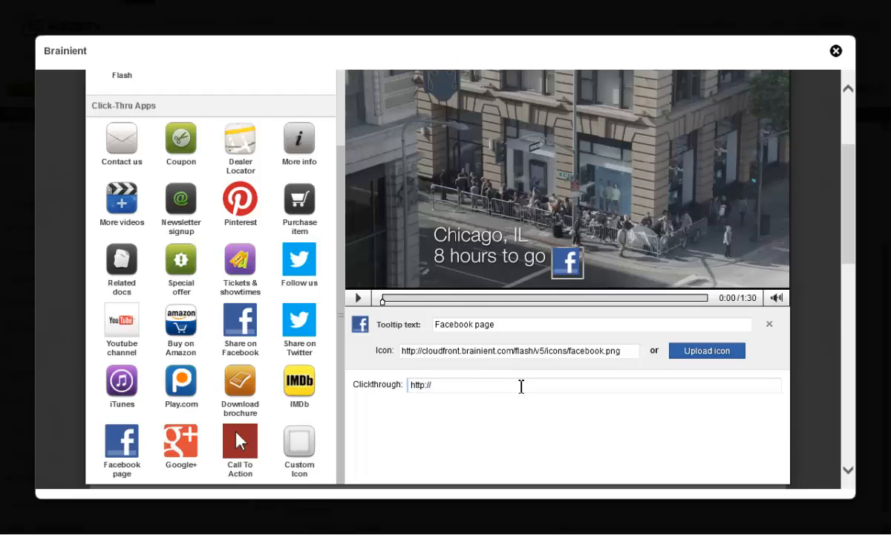
type("facebook.com/")
type("SamsungLED")
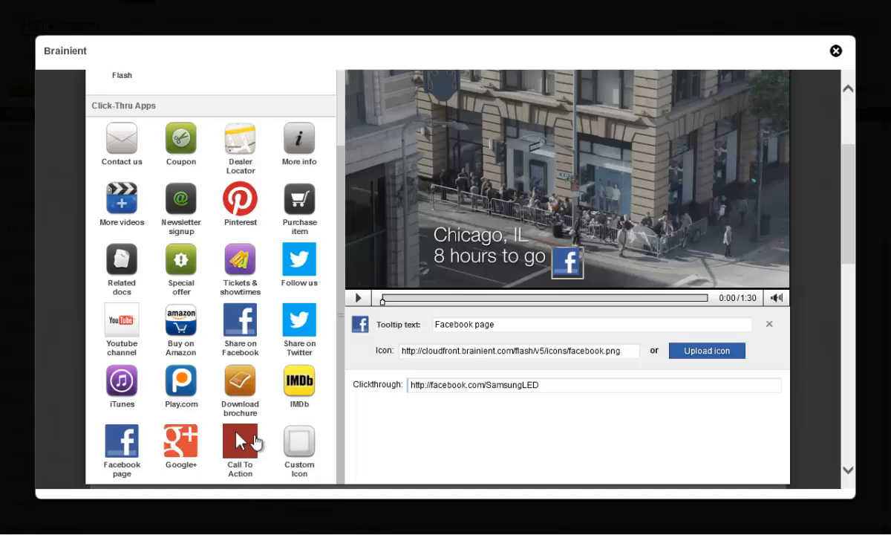
- Try the Facebook icon on the video's left edge, and place it midway down the right edge
left_click_drag(573, 258, 343, 130)
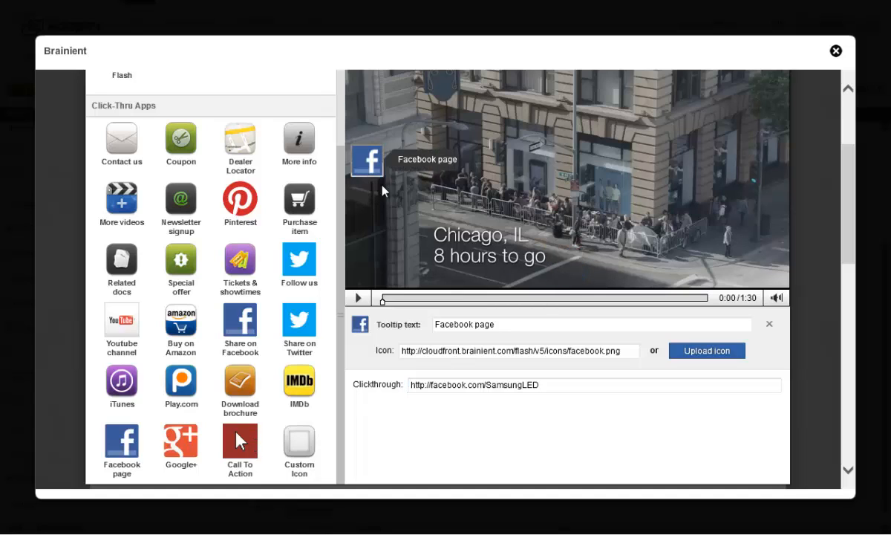
left_click_drag(847, 254, 845, 239)
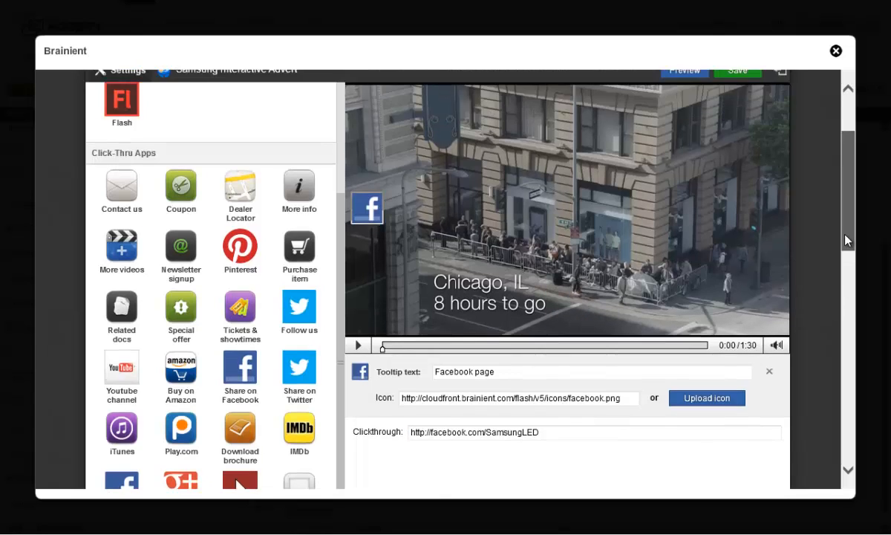
left_click_drag(382, 205, 768, 216)
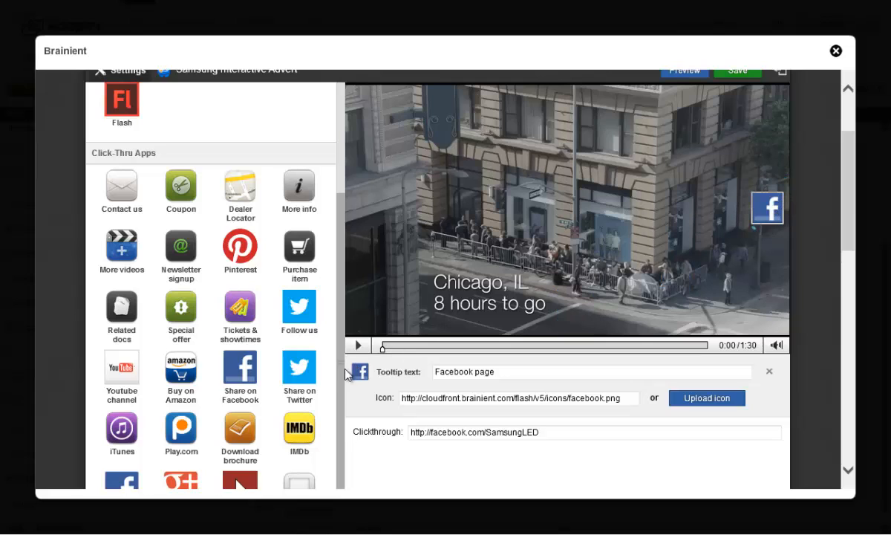
- Add the Twitter Feed engagement app showing tweets from user SamsungTV, and reselect the Facebook icon
left_click_drag(343, 365, 340, 228)
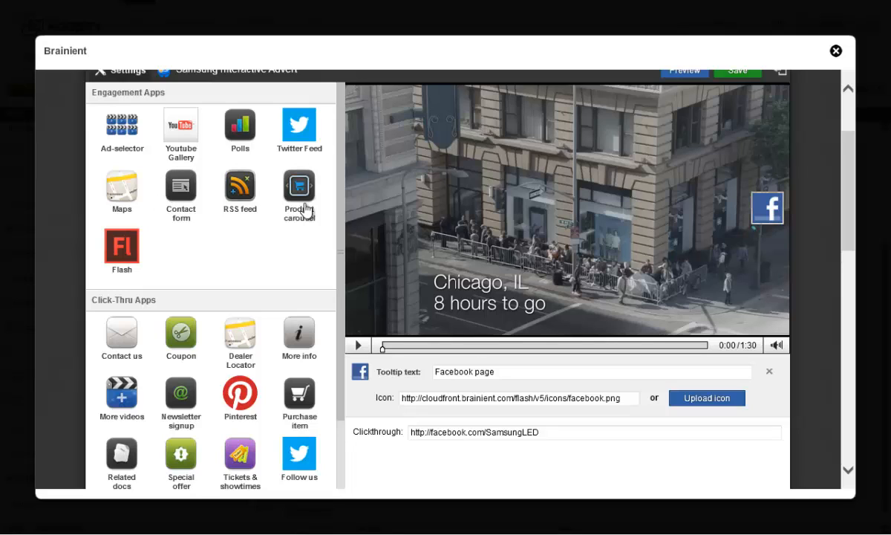
left_click(307, 145)
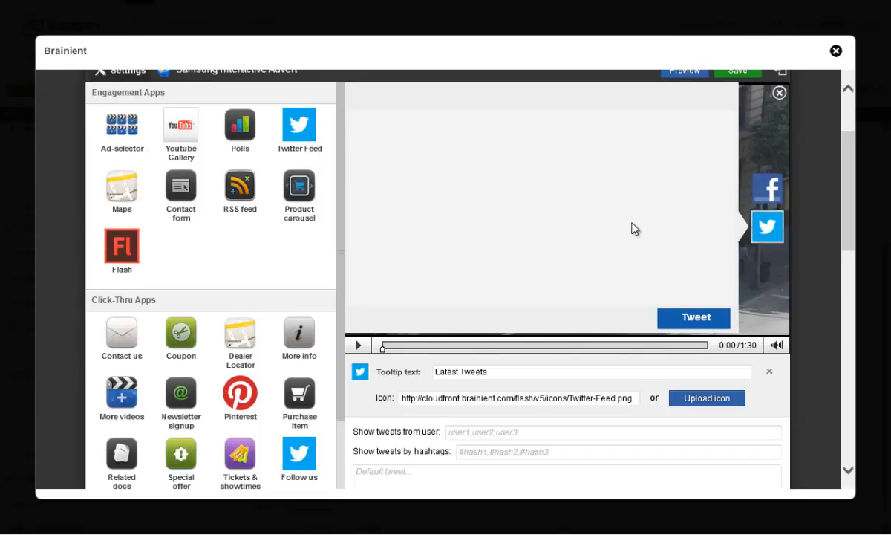
left_click(499, 430)
type("SamsungTV")
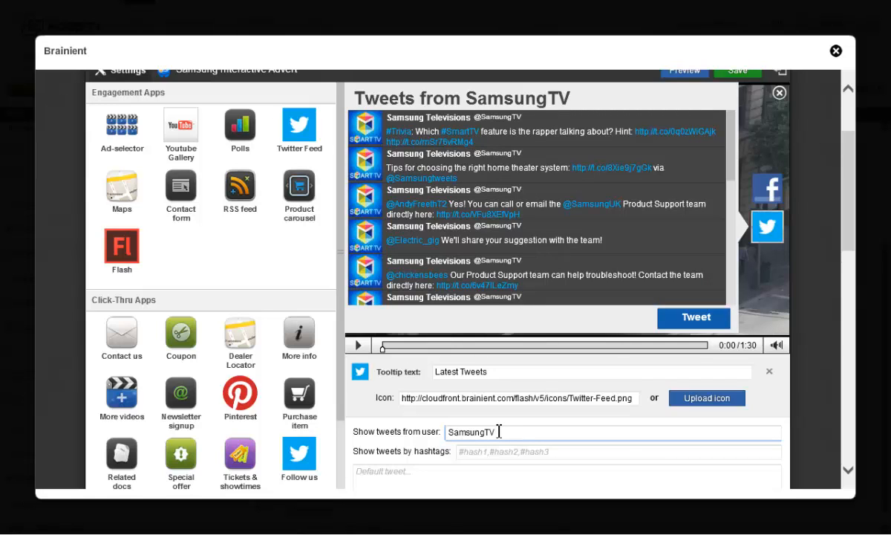
left_click(759, 191)
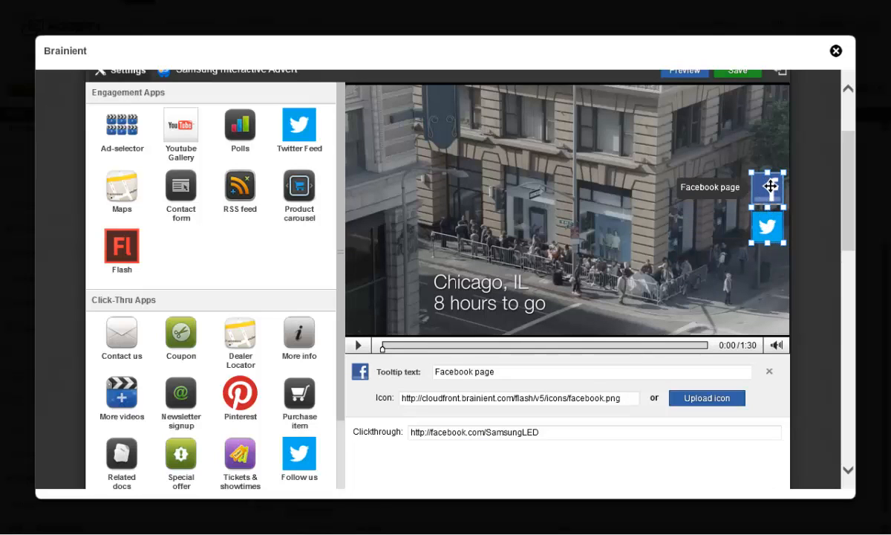
- Switch the ad type to Microsite (beta) and place an uploaded more-info-button-2.png call to action over the video's lower right
left_click(117, 79)
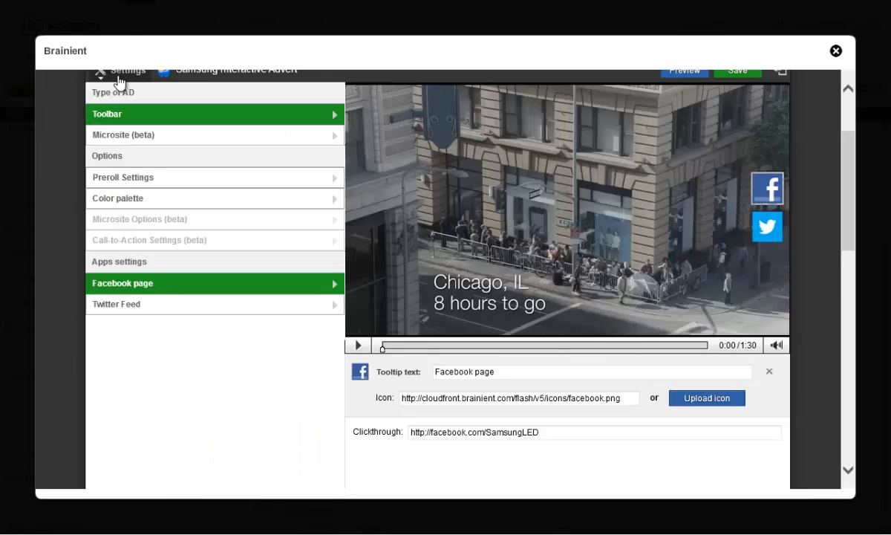
left_click(123, 136)
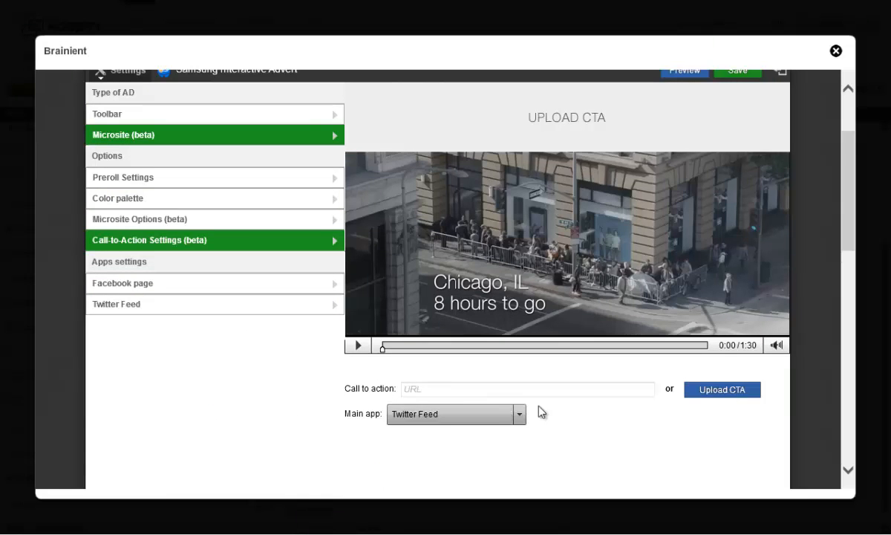
left_click(737, 392)
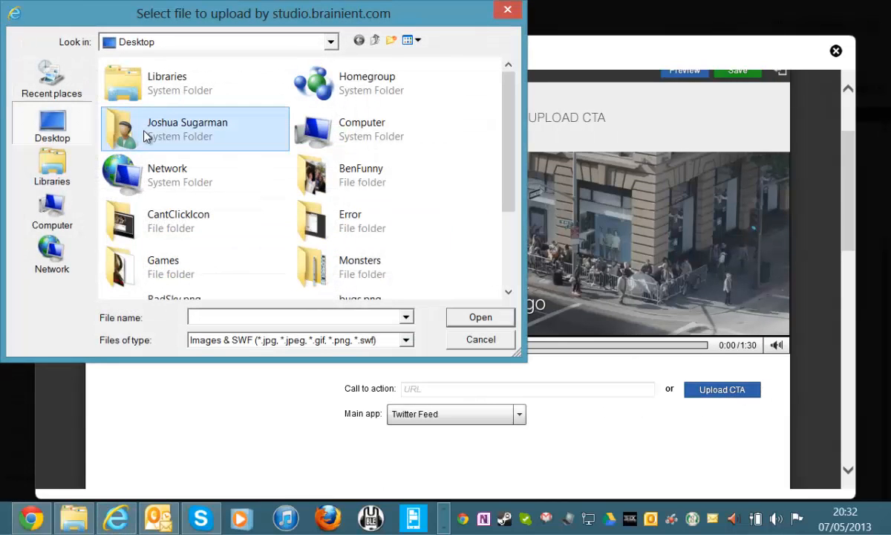
key("m")
key("m")
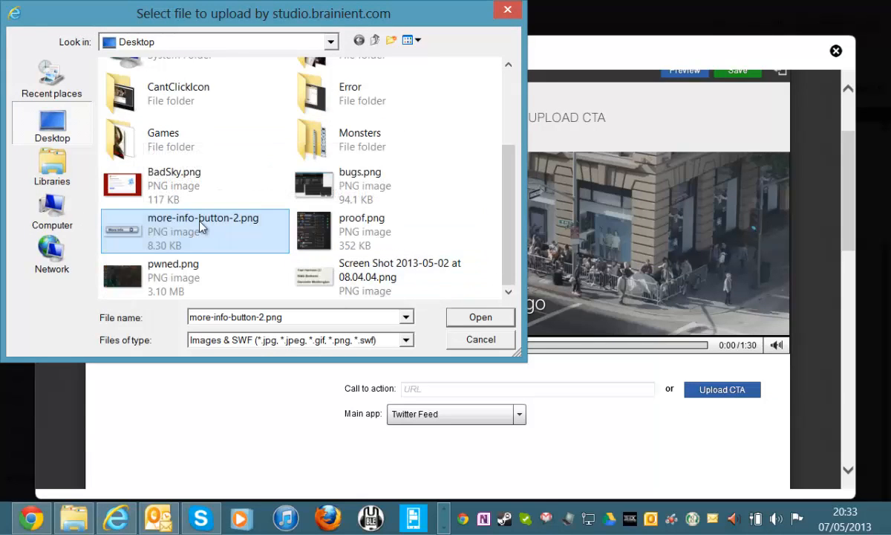
double_click(199, 227)
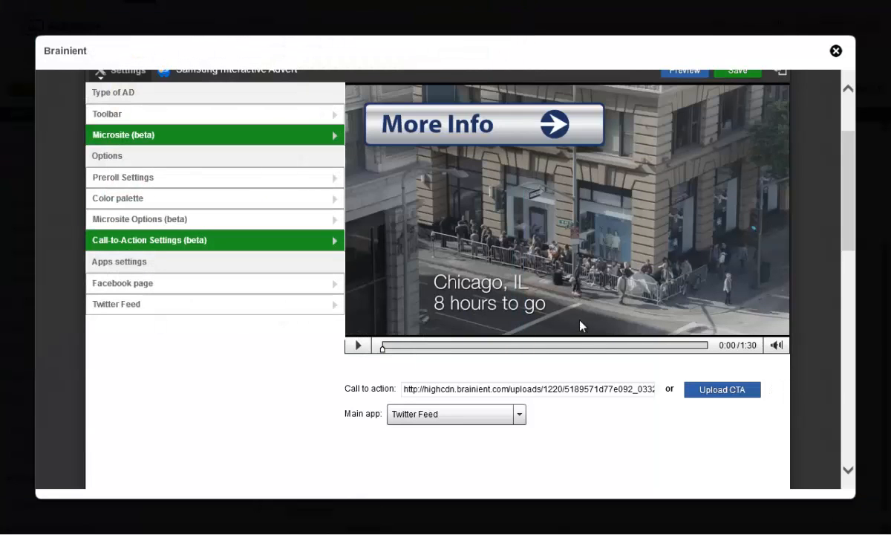
left_click_drag(442, 123, 603, 284)
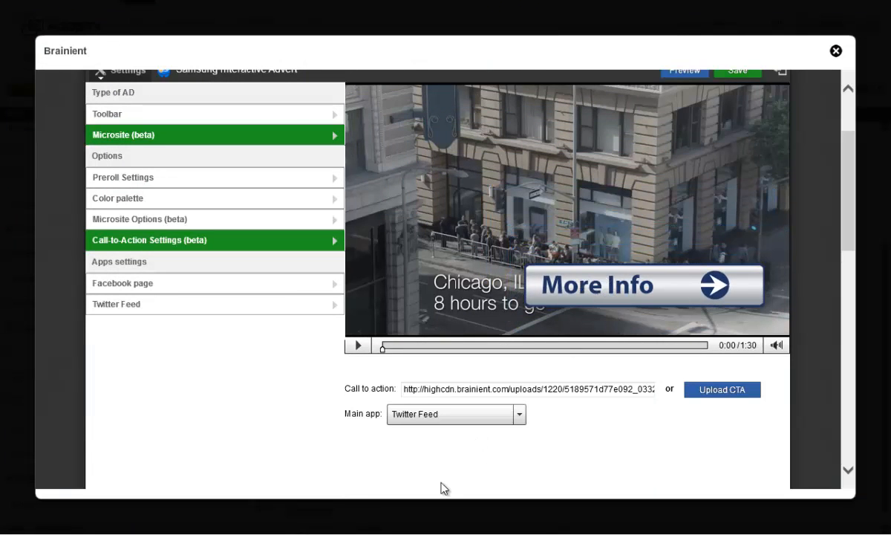
- Check the color palette options and the microsite's Twitter feed, and save the advert
left_click(174, 198)
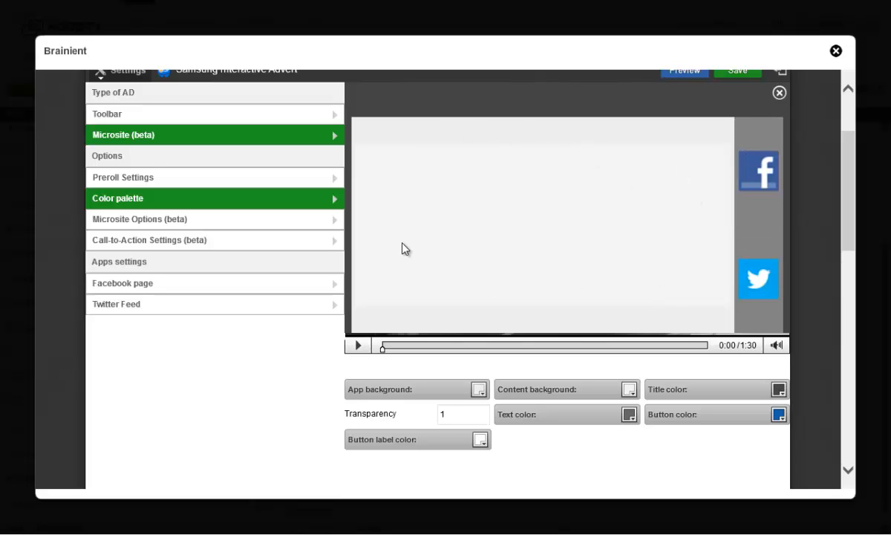
left_click(757, 278)
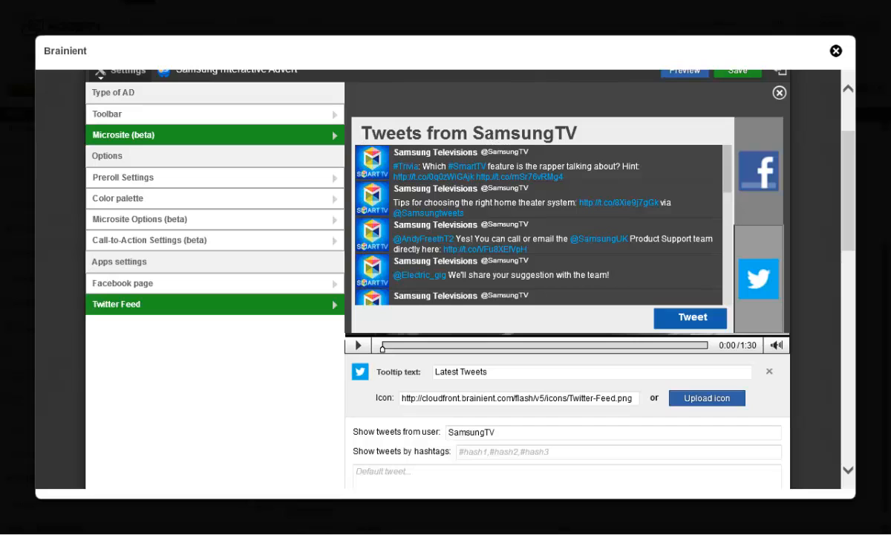
scroll(847, 201, "up", 1)
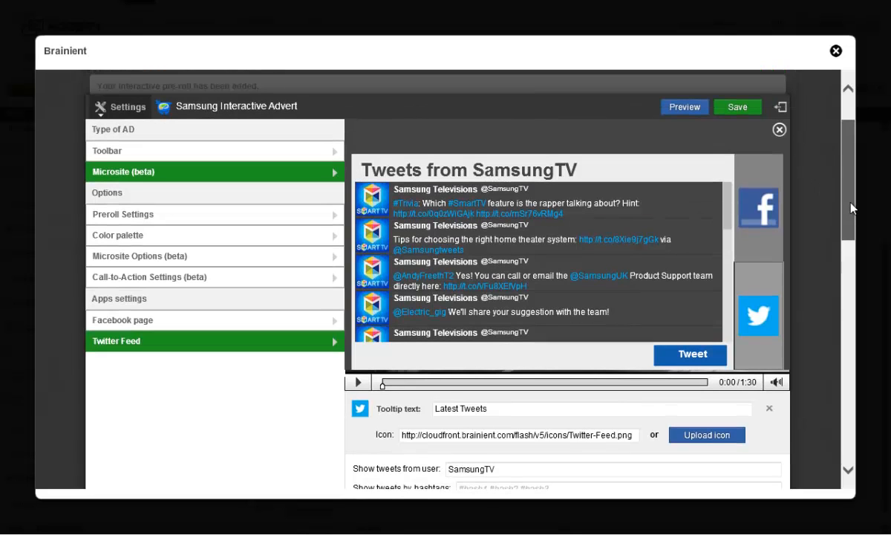
left_click(740, 108)
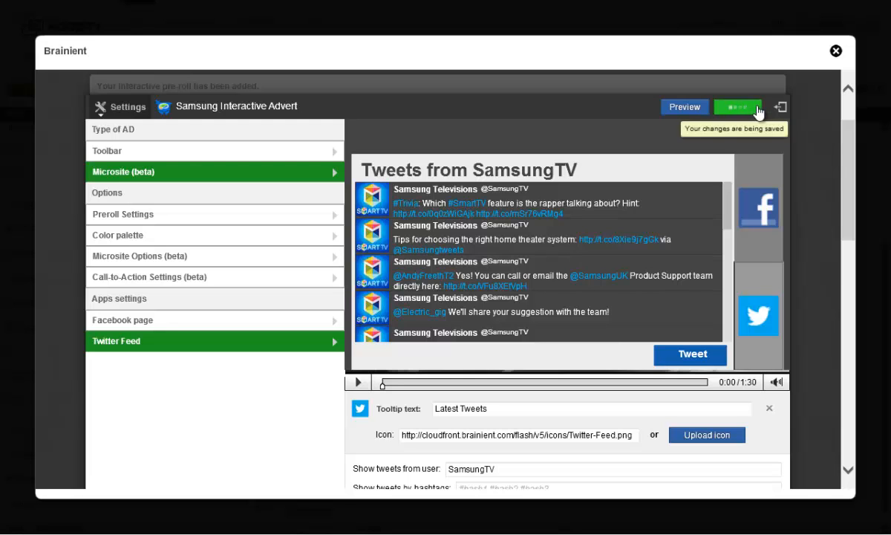
- Preview the advert, open its microsite through More Info, scroll the tweets and test the Facebook page link
left_click(678, 108)
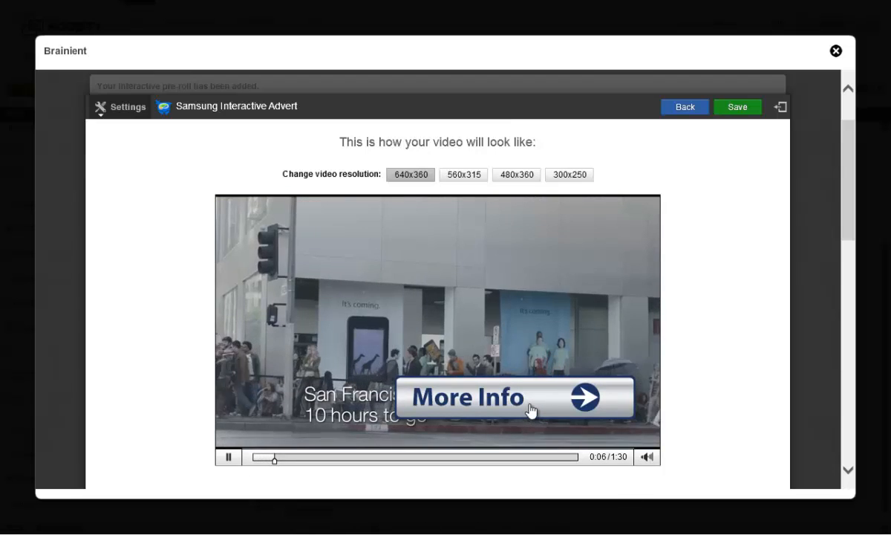
left_click(531, 411)
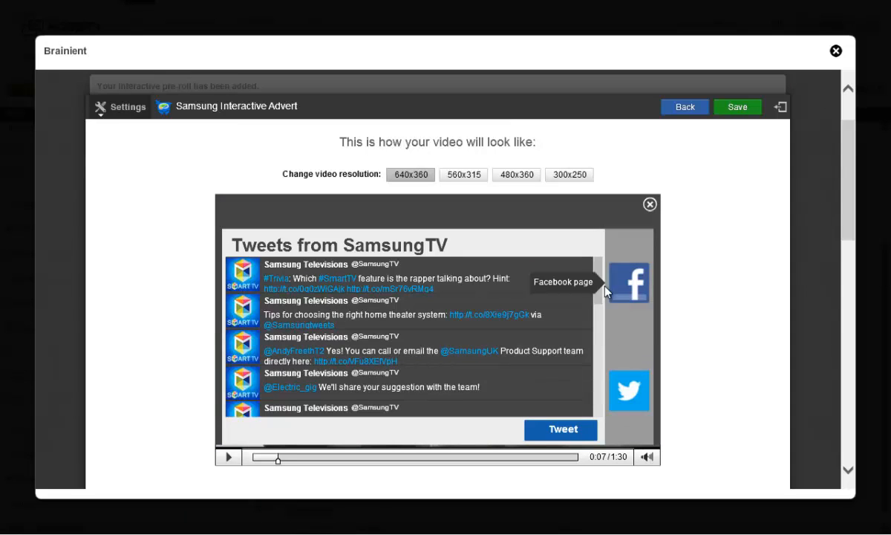
mouse_move(597, 288)
left_mouse_down()
mouse_move(601, 323)
mouse_move(600, 295)
left_mouse_up()
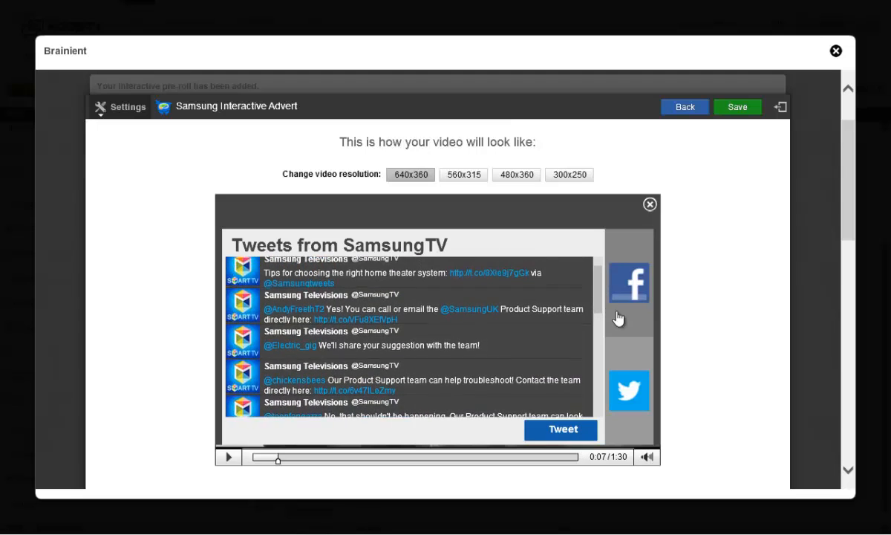
left_click(631, 325)
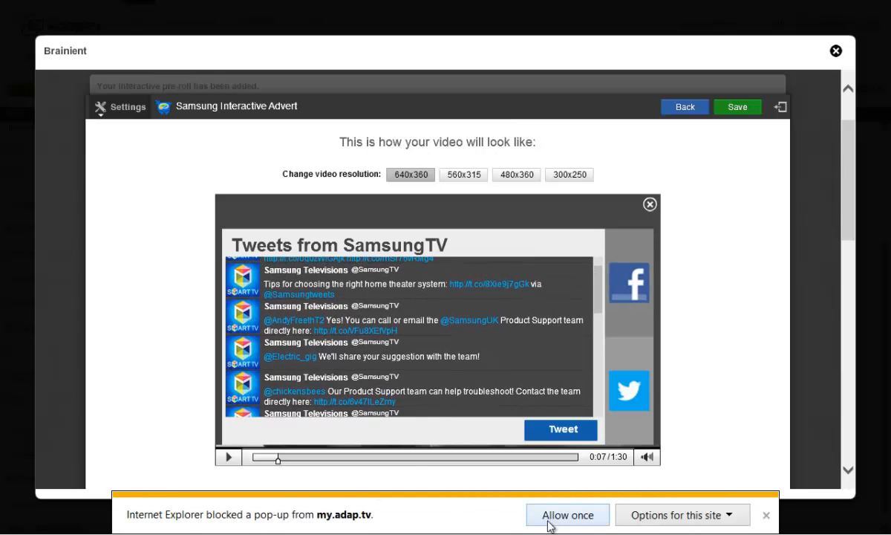
left_click(579, 522)
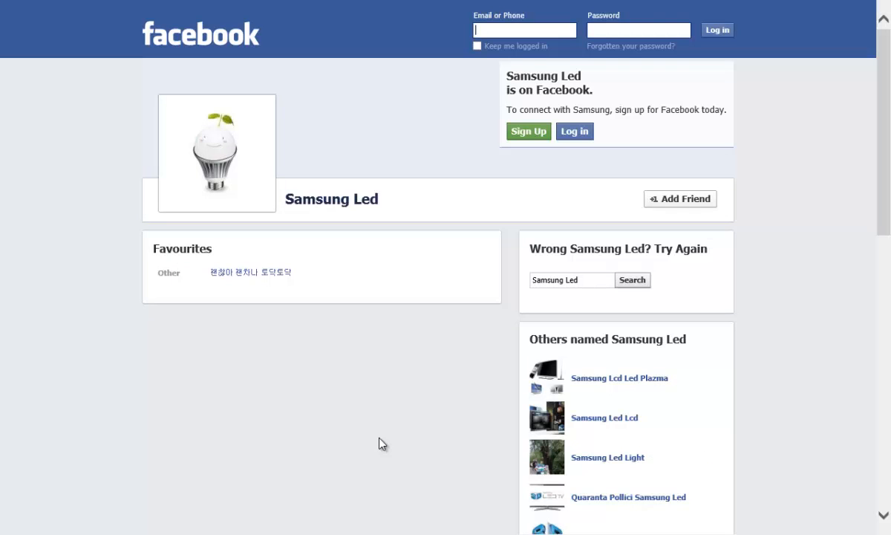
left_click(316, 15)
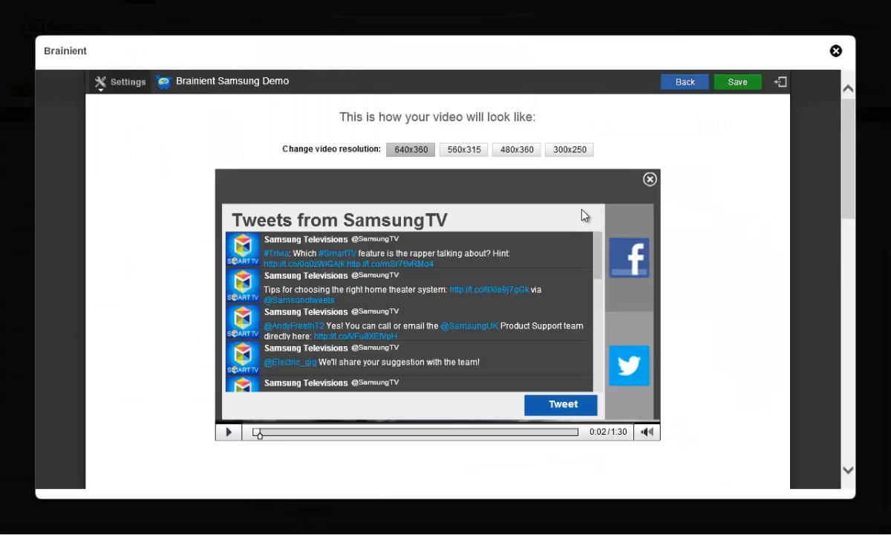
- Close the previewed microsite, pause the video, and compare the preview at 560x315, 480x360 and 640x360
left_click(649, 180)
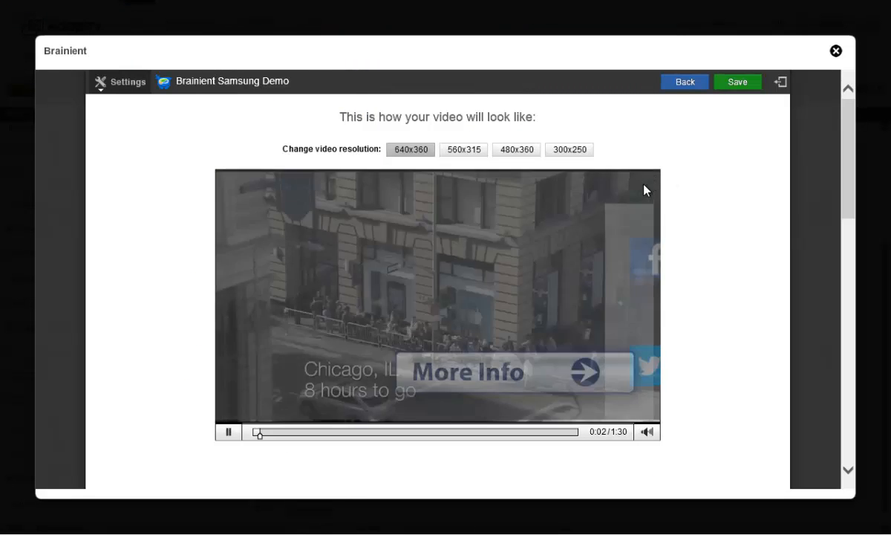
left_click(229, 431)
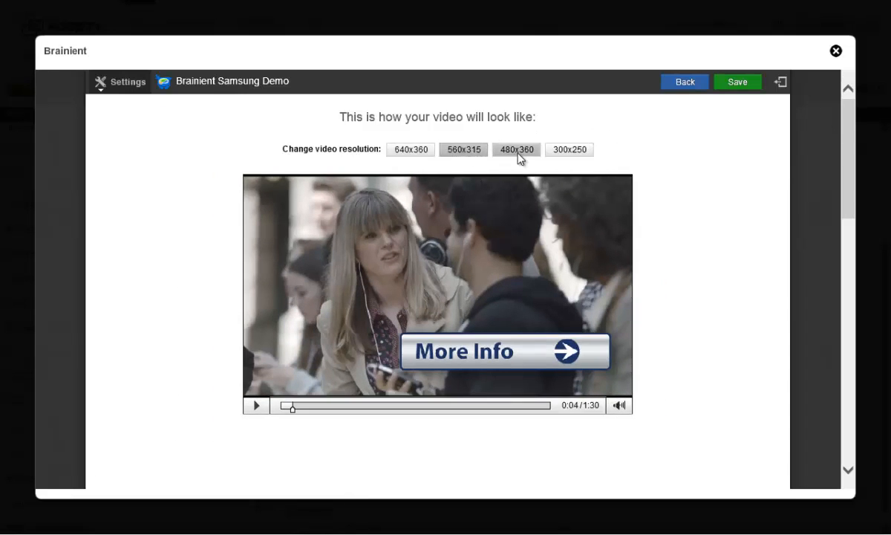
left_click(516, 152)
left_click(464, 151)
left_click(416, 152)
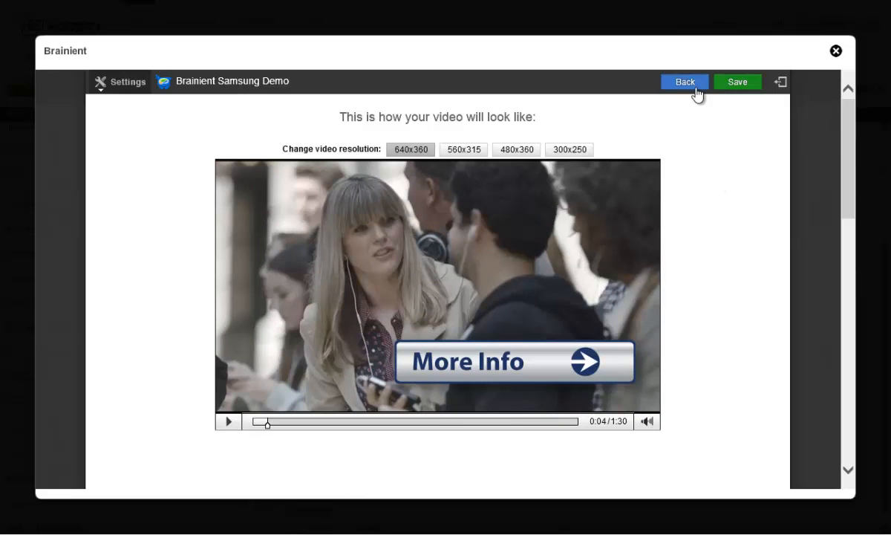
- Exit the preview and the studio editor, and close the Brainient window to return to the creative details
left_click(781, 84)
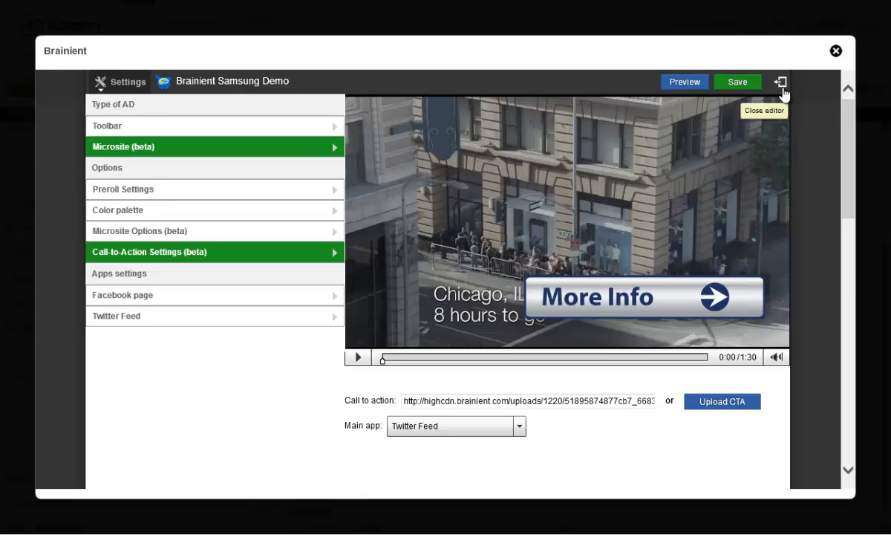
left_click(781, 83)
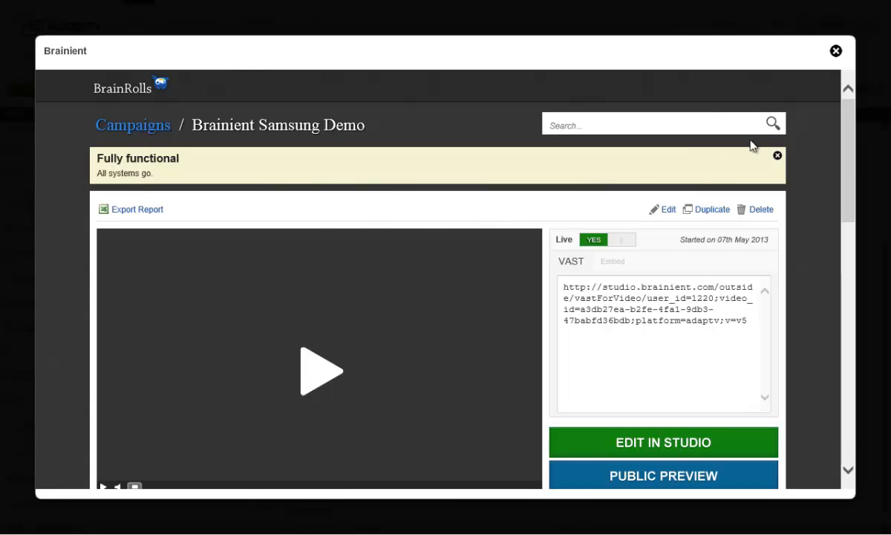
left_click(835, 51)
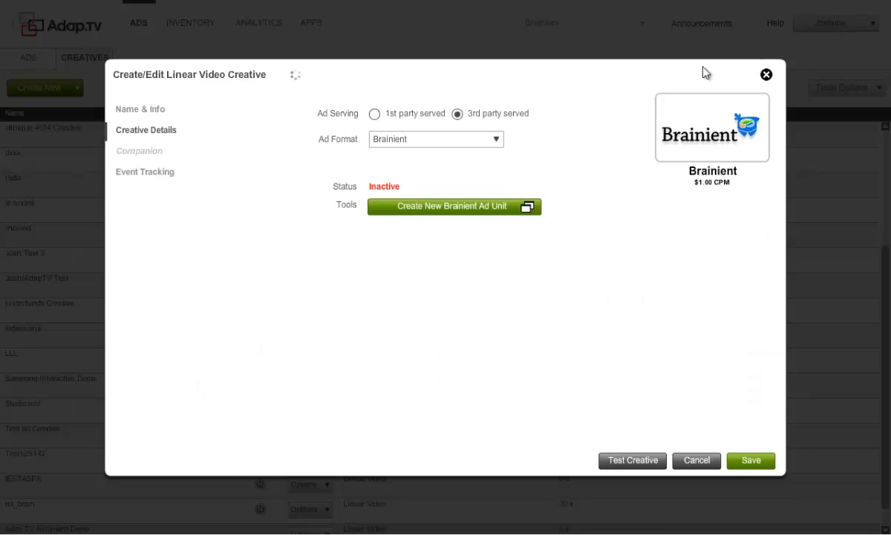